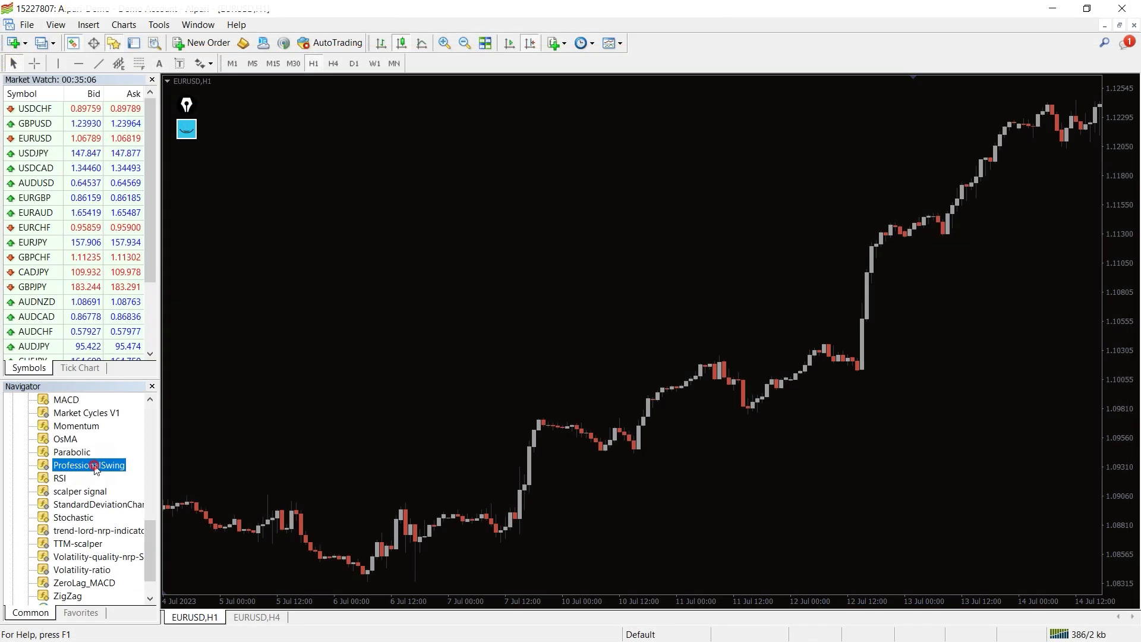
Step: Drop ProfessionalSwing onto the EURUSD H1 chart, accept its Common settings, and show the newest bars
{"action": "left_click", "coordinate": [78, 467]}
{"action": "left_click_drag", "start_coordinate": [428, 381], "coordinate": [428, 383]}
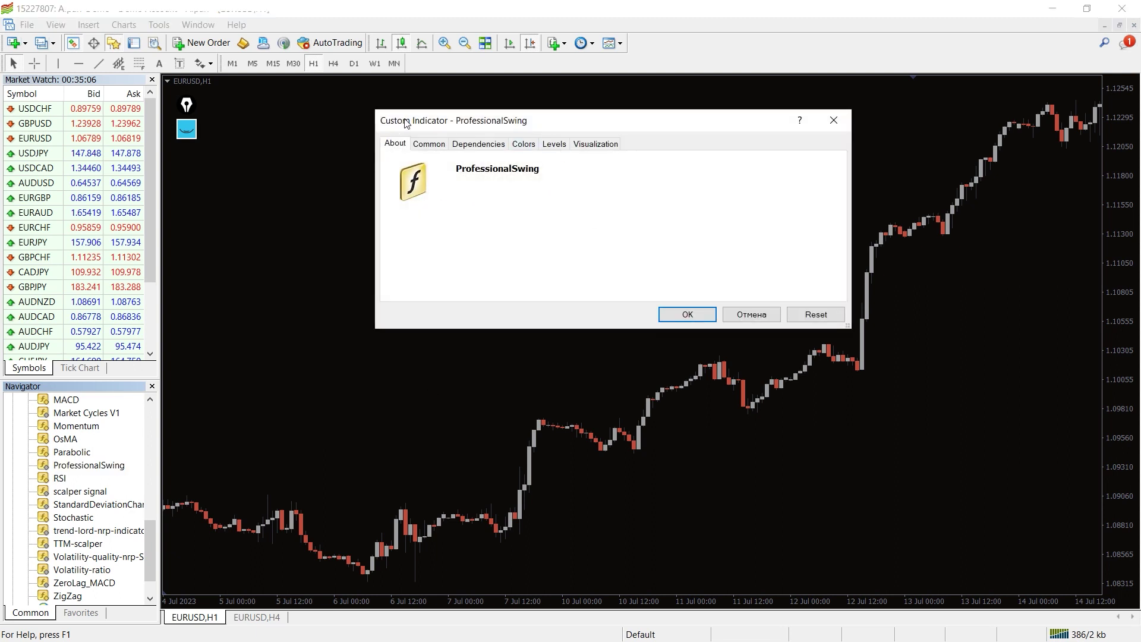
{"action": "left_click", "coordinate": [431, 146]}
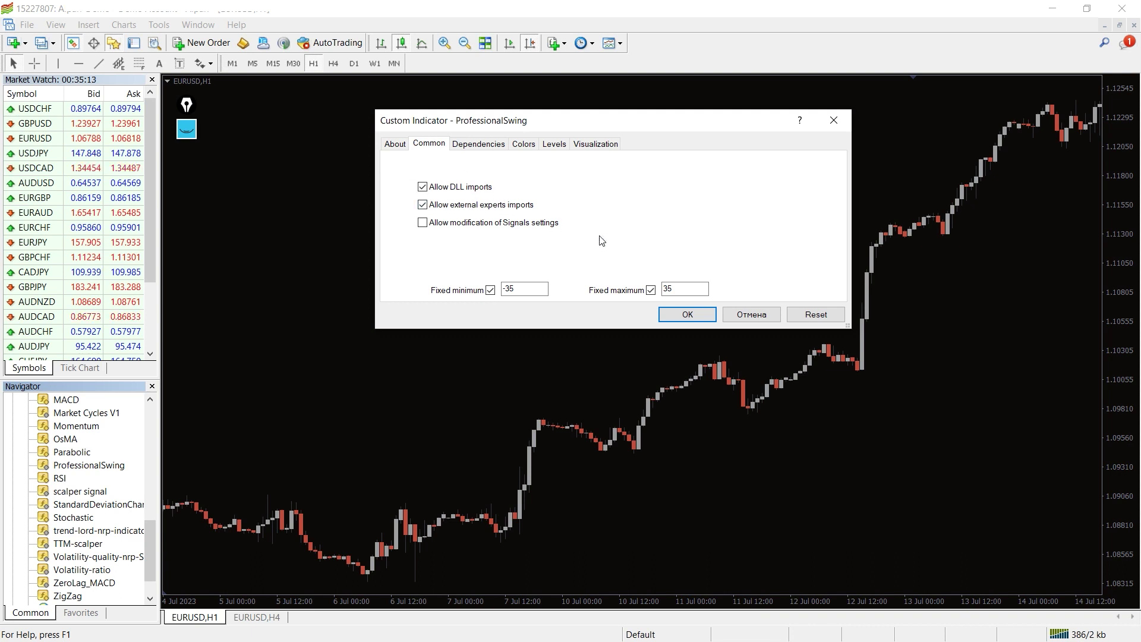
{"action": "left_click", "coordinate": [678, 315]}
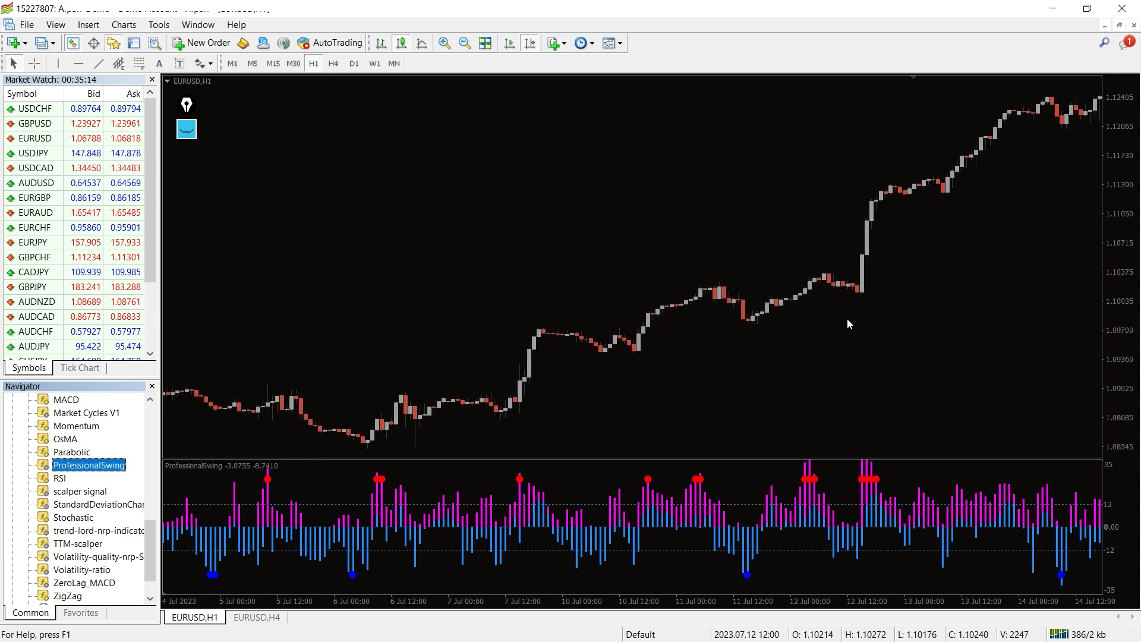
{"action": "left_click_drag", "start_coordinate": [847, 324], "coordinate": [796, 322]}
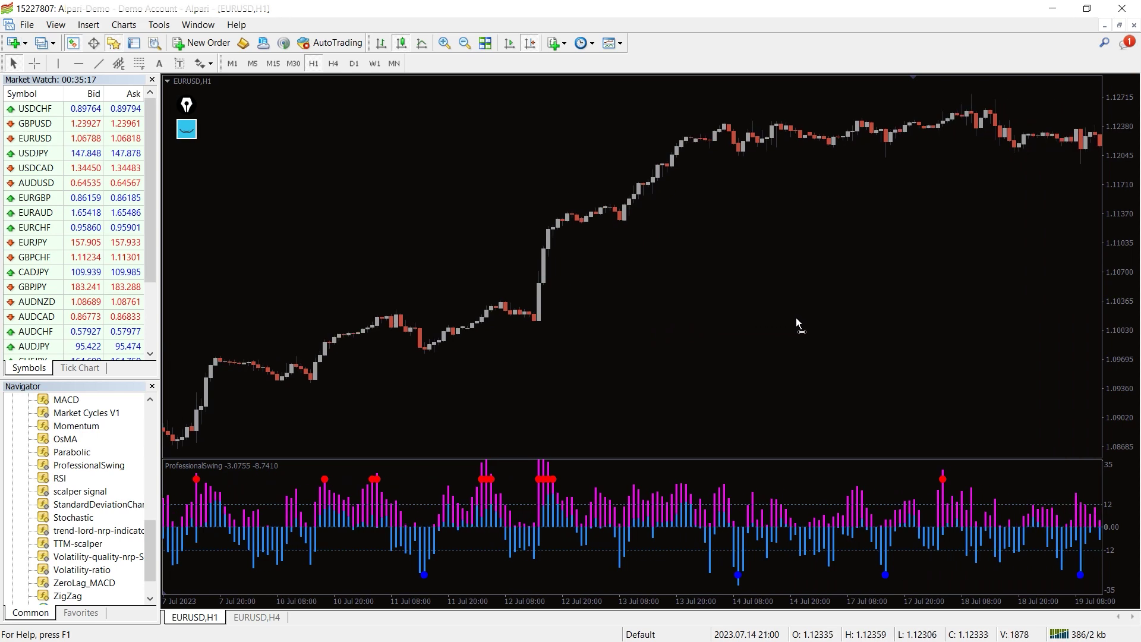
Step: Scroll the FXSSI channel and view the AUDUSD forecast photo full size, then close it
{"action": "scroll", "coordinate": [752, 246], "scroll_direction": "down", "scroll_amount": 3}
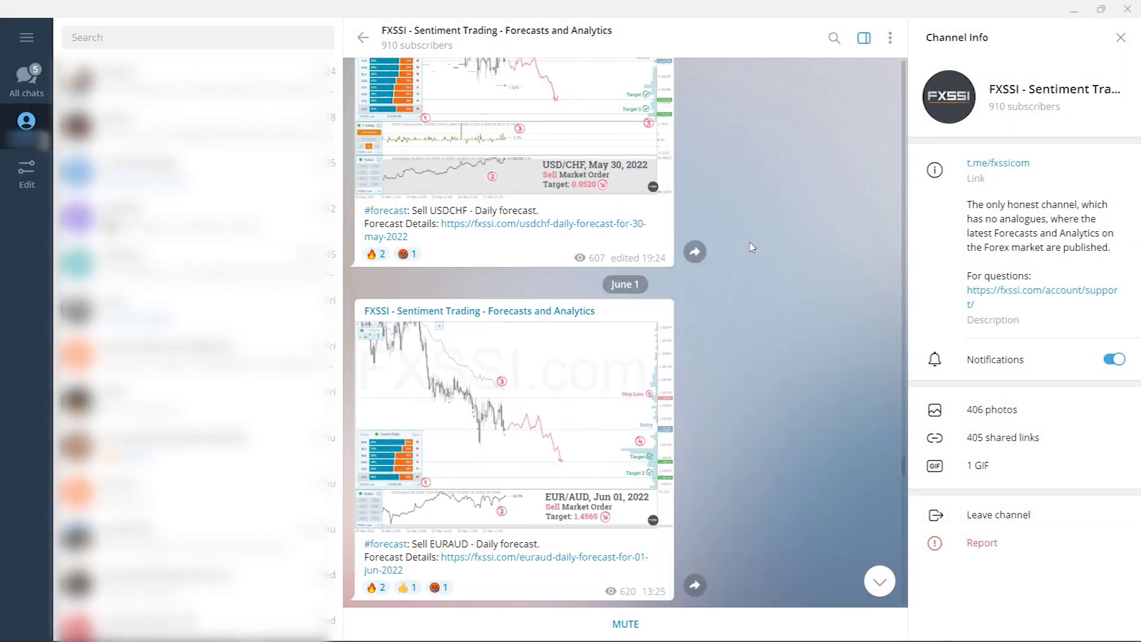
{"action": "scroll", "coordinate": [752, 247], "scroll_direction": "down", "scroll_amount": 5}
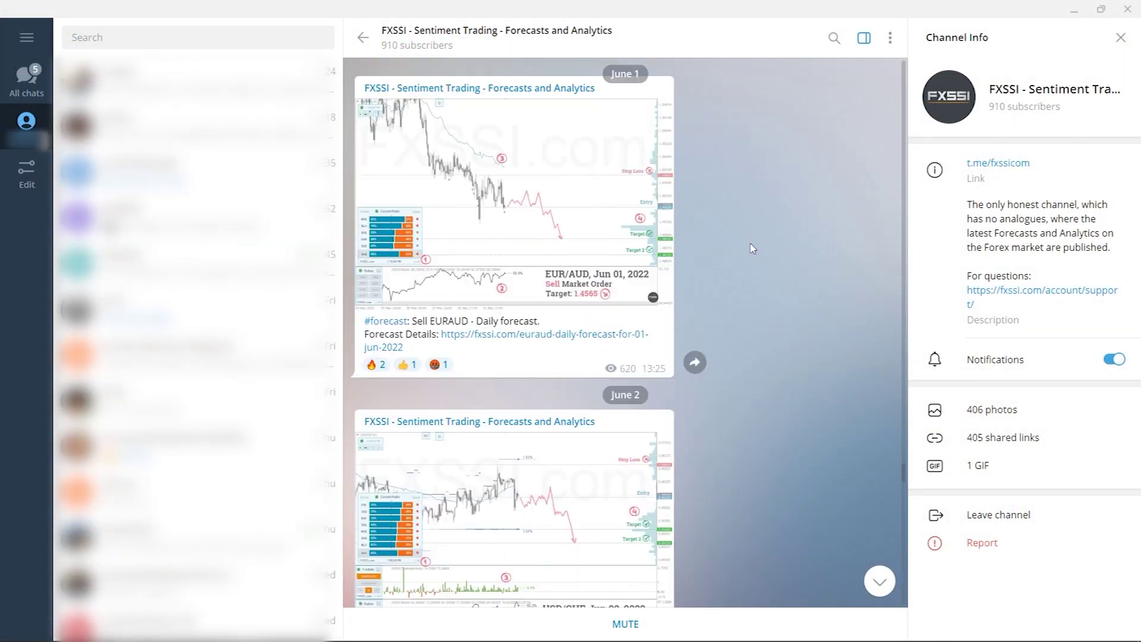
{"action": "scroll", "coordinate": [751, 248], "scroll_direction": "down", "scroll_amount": 6}
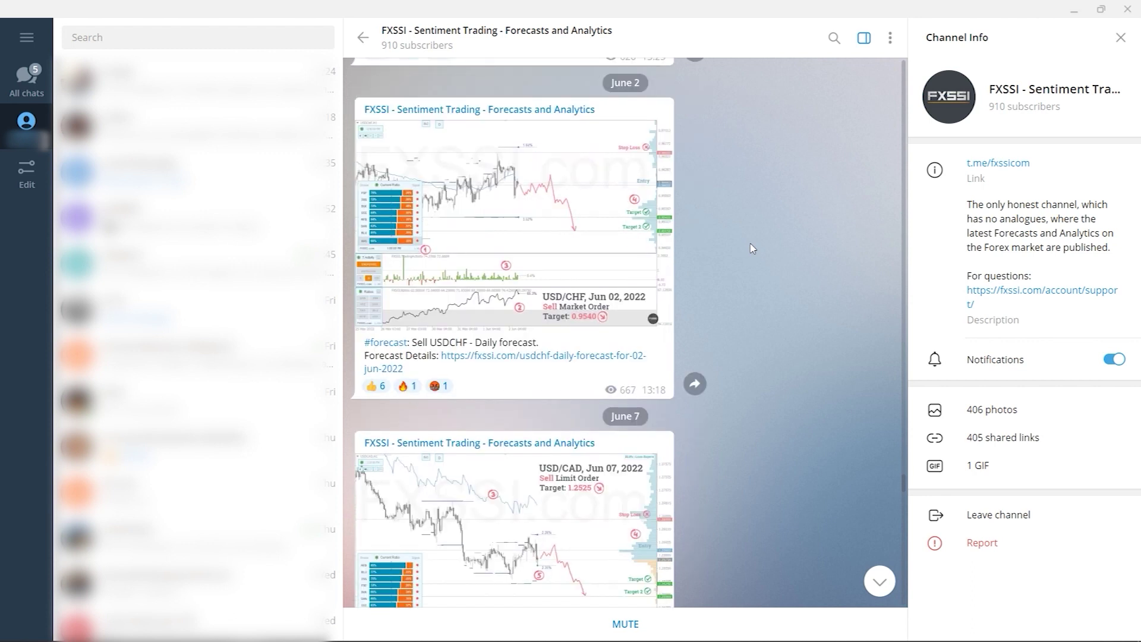
{"action": "scroll", "coordinate": [751, 248], "scroll_direction": "down", "scroll_amount": 5}
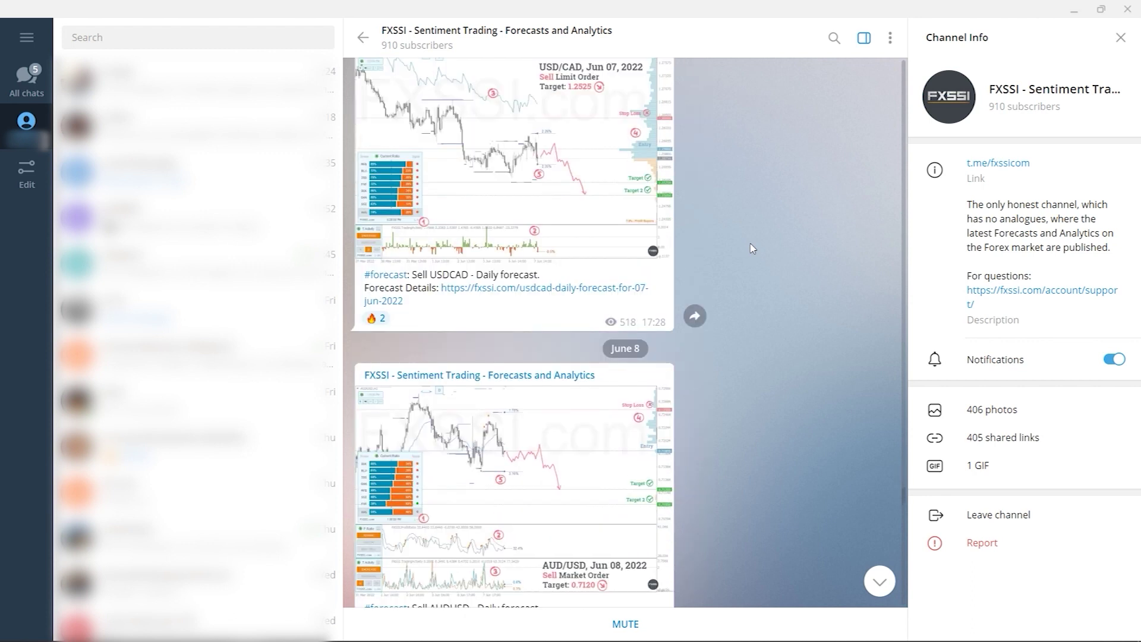
{"action": "scroll", "coordinate": [752, 248], "scroll_direction": "down", "scroll_amount": 1}
{"action": "left_click", "coordinate": [580, 369]}
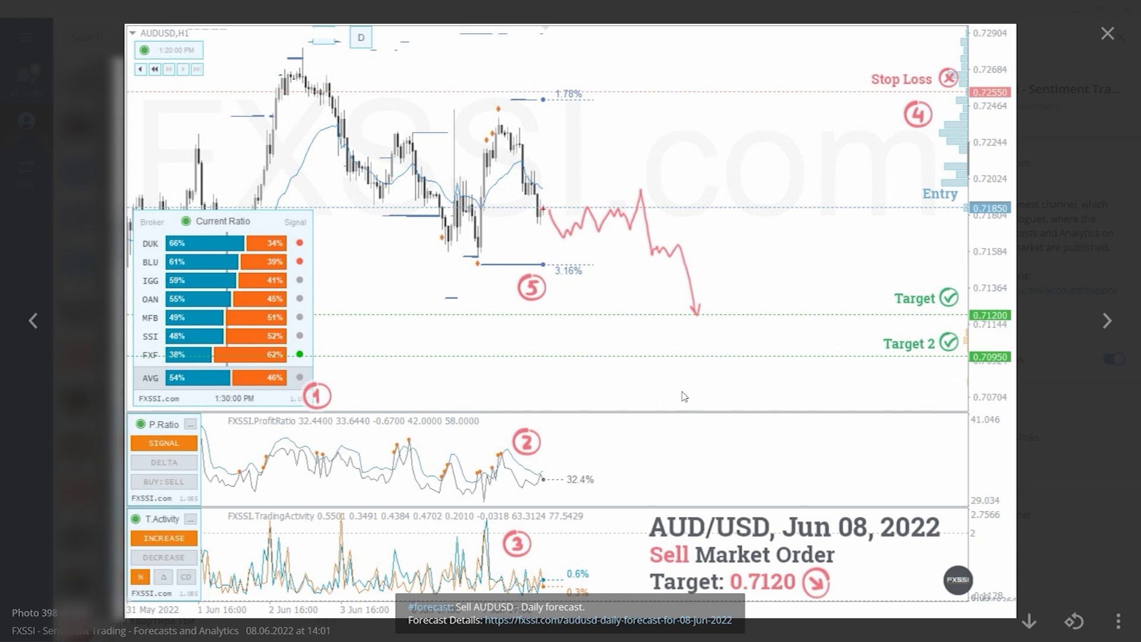
{"action": "key", "text": "Escape"}
Step: Add a fire reaction to the June 17 USDCAD forecast and open the AUDUSD post's comment
{"action": "scroll", "coordinate": [685, 387], "scroll_direction": "down", "scroll_amount": 3}
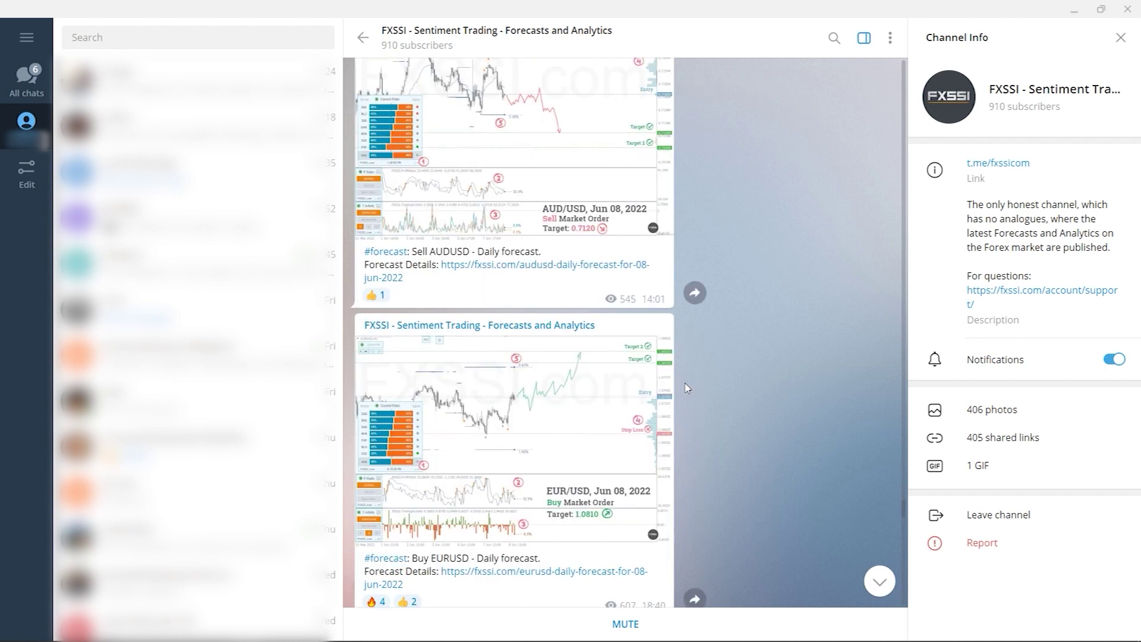
{"action": "scroll", "coordinate": [686, 387], "scroll_direction": "down", "scroll_amount": 6}
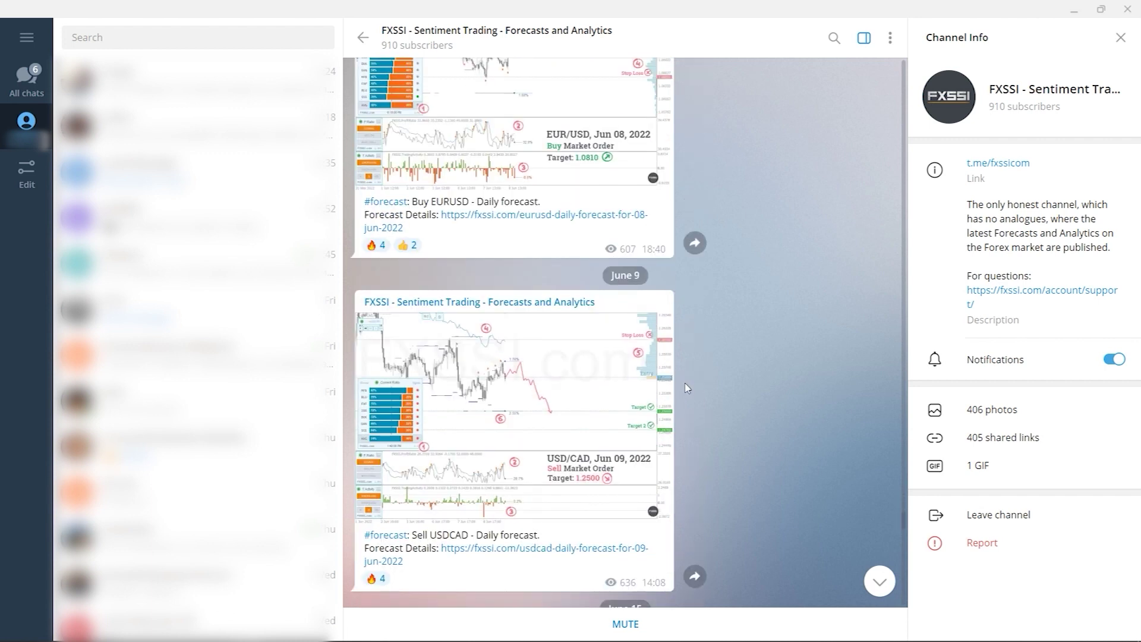
{"action": "scroll", "coordinate": [687, 388], "scroll_direction": "down", "scroll_amount": 5}
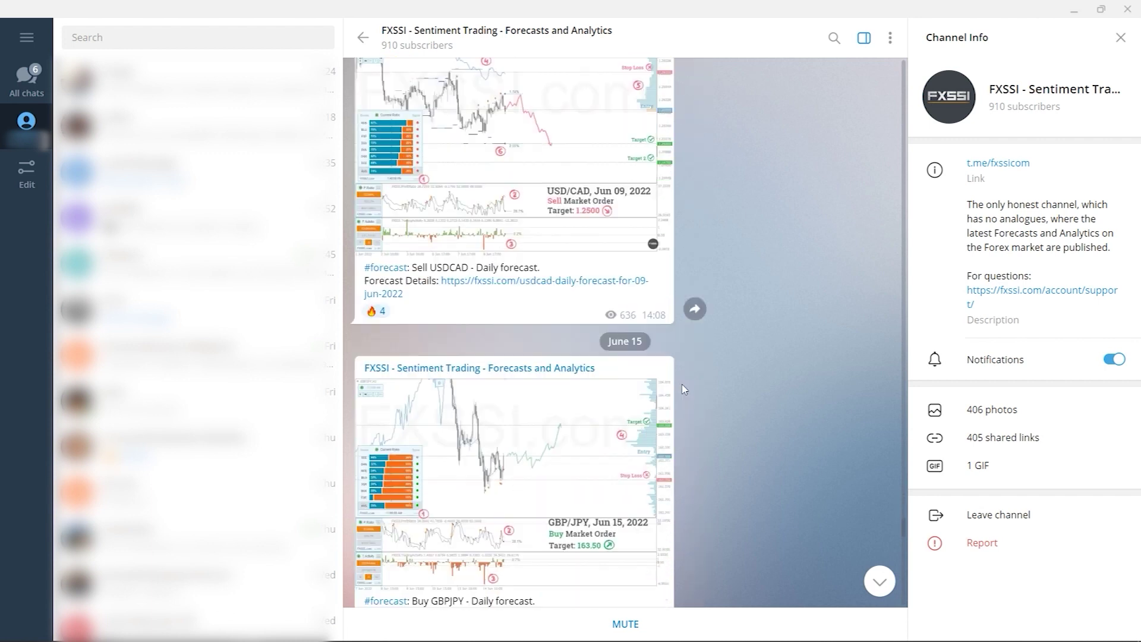
{"action": "scroll", "coordinate": [684, 389], "scroll_direction": "down", "scroll_amount": 2}
{"action": "scroll", "coordinate": [503, 461], "scroll_direction": "down", "scroll_amount": 6}
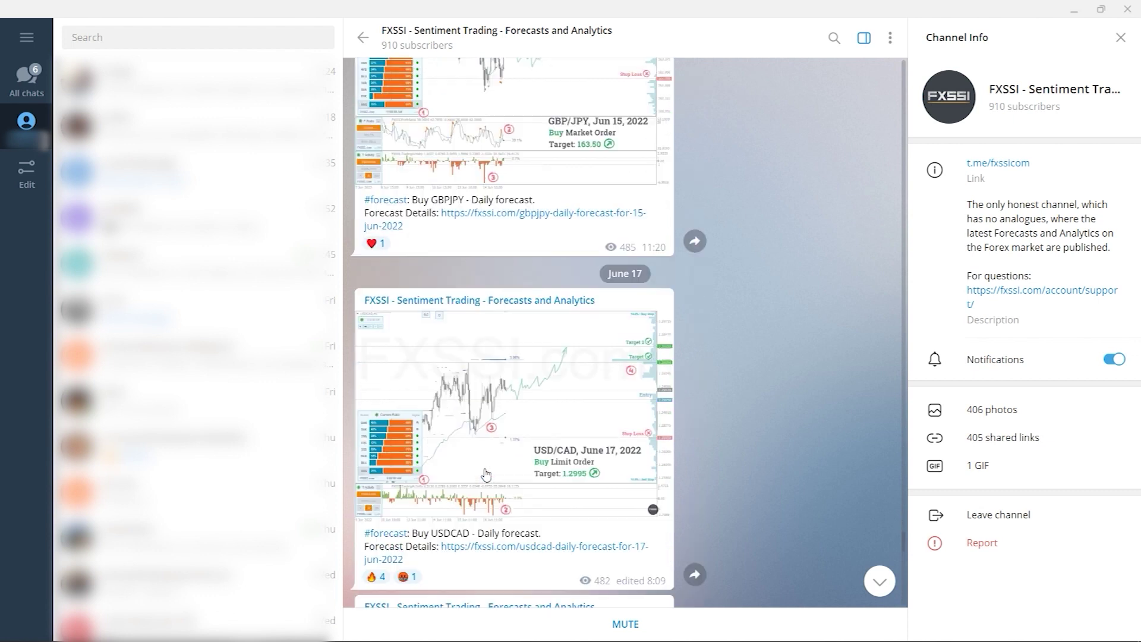
{"action": "left_click", "coordinate": [372, 444]}
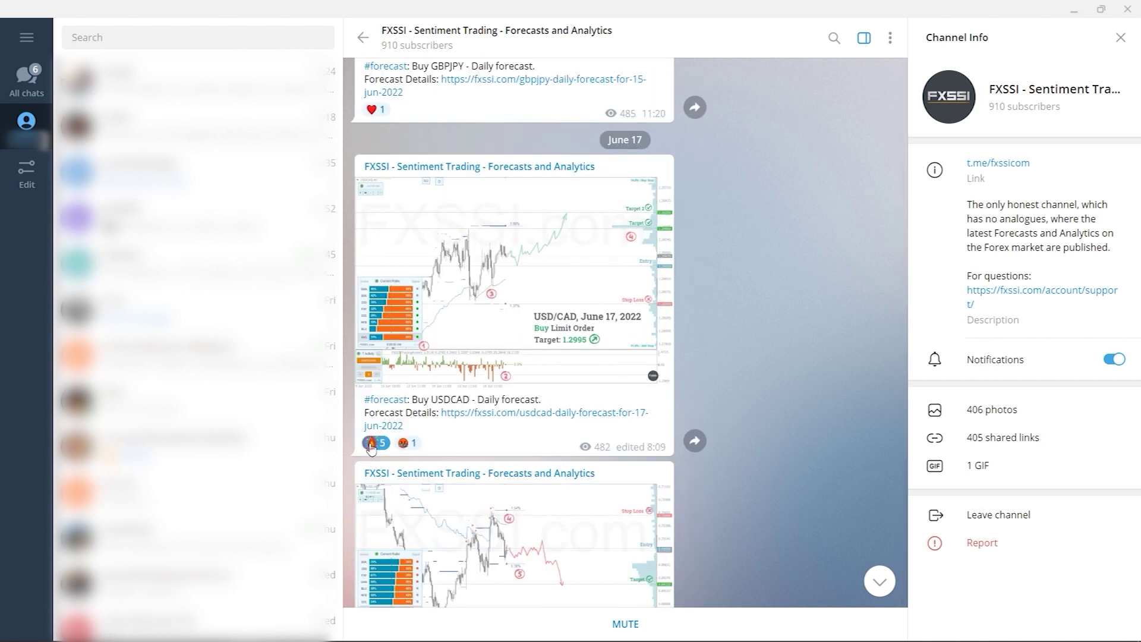
{"action": "scroll", "coordinate": [430, 414], "scroll_direction": "down", "scroll_amount": 10}
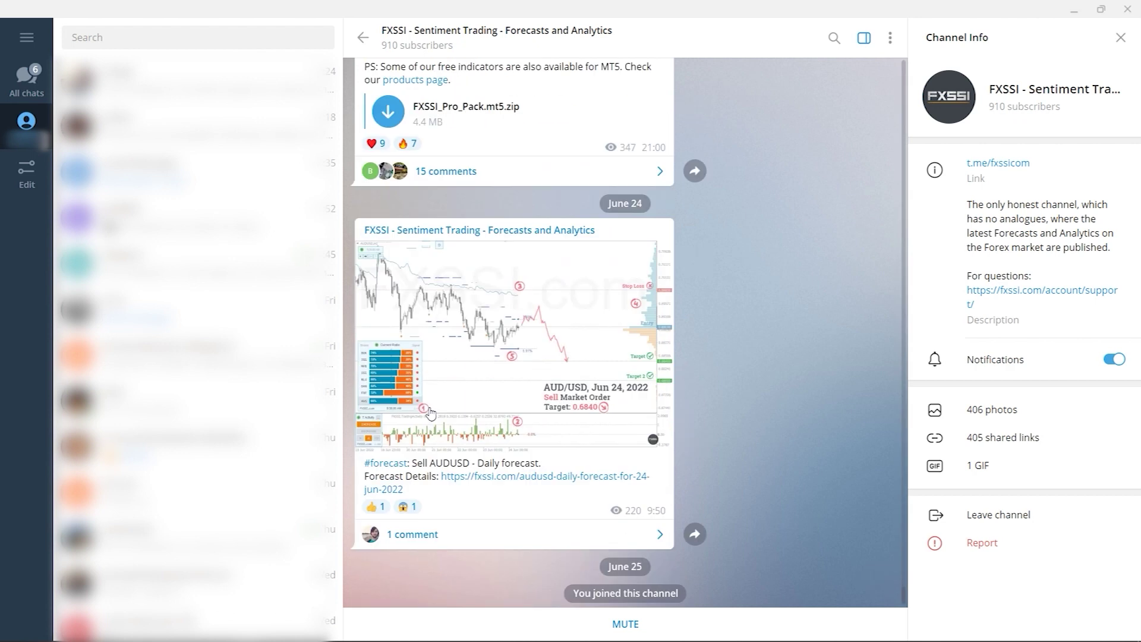
{"action": "left_click", "coordinate": [447, 532]}
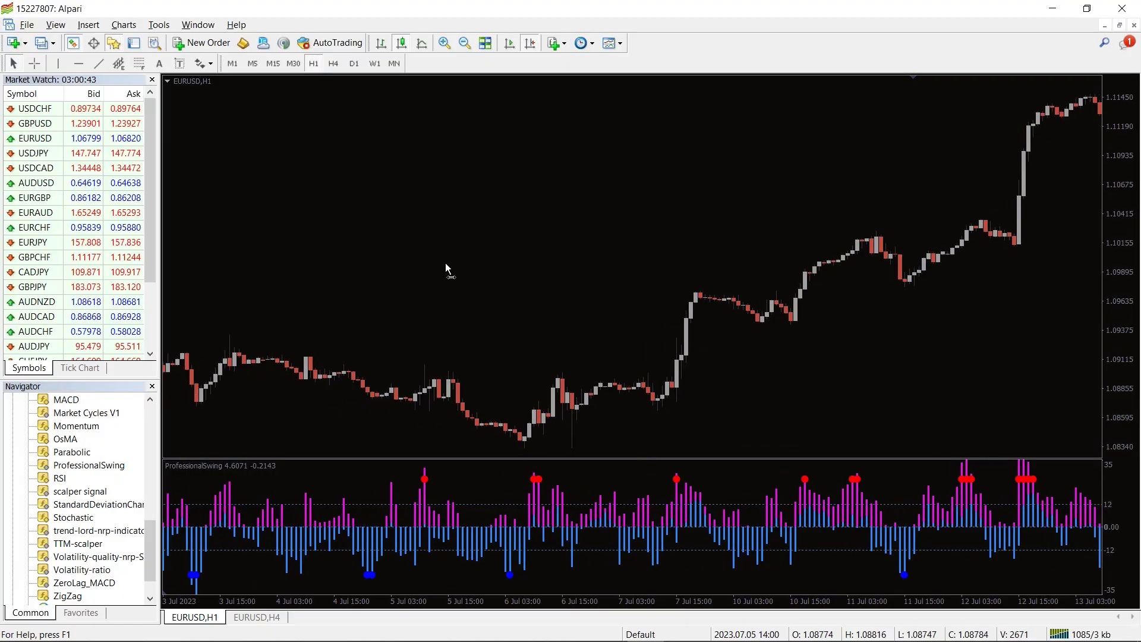
Step: Scroll the EURUSD H1 chart back through June and May to mid-April signals
{"action": "left_click_drag", "start_coordinate": [498, 253], "coordinate": [642, 198]}
{"action": "left_click_drag", "start_coordinate": [400, 361], "coordinate": [594, 270]}
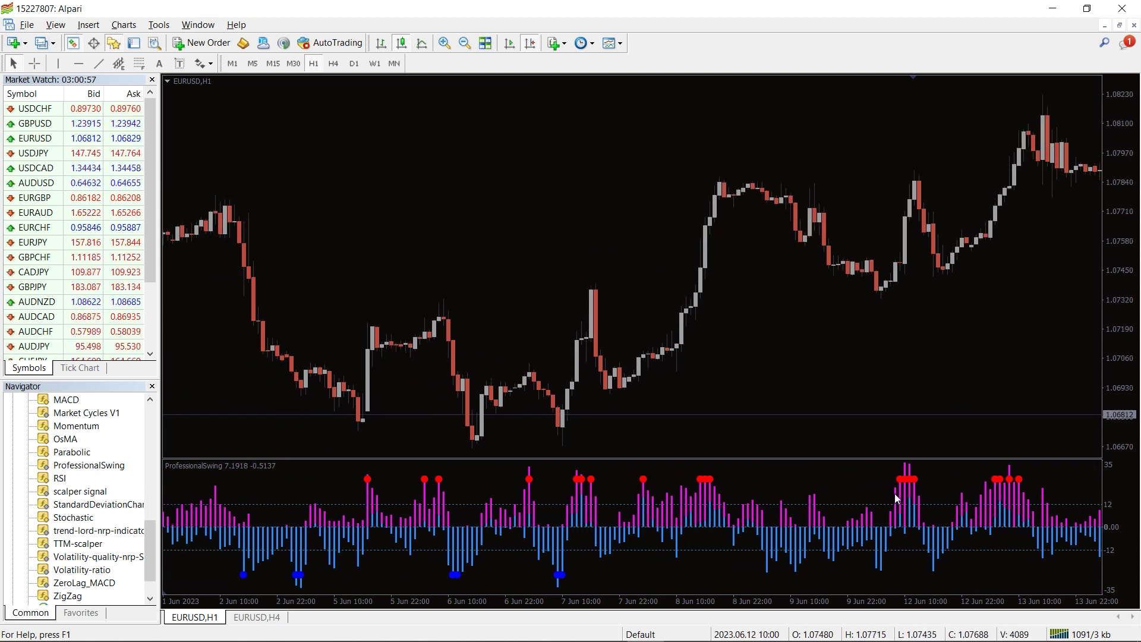
{"action": "left_click_drag", "start_coordinate": [572, 424], "coordinate": [839, 353]}
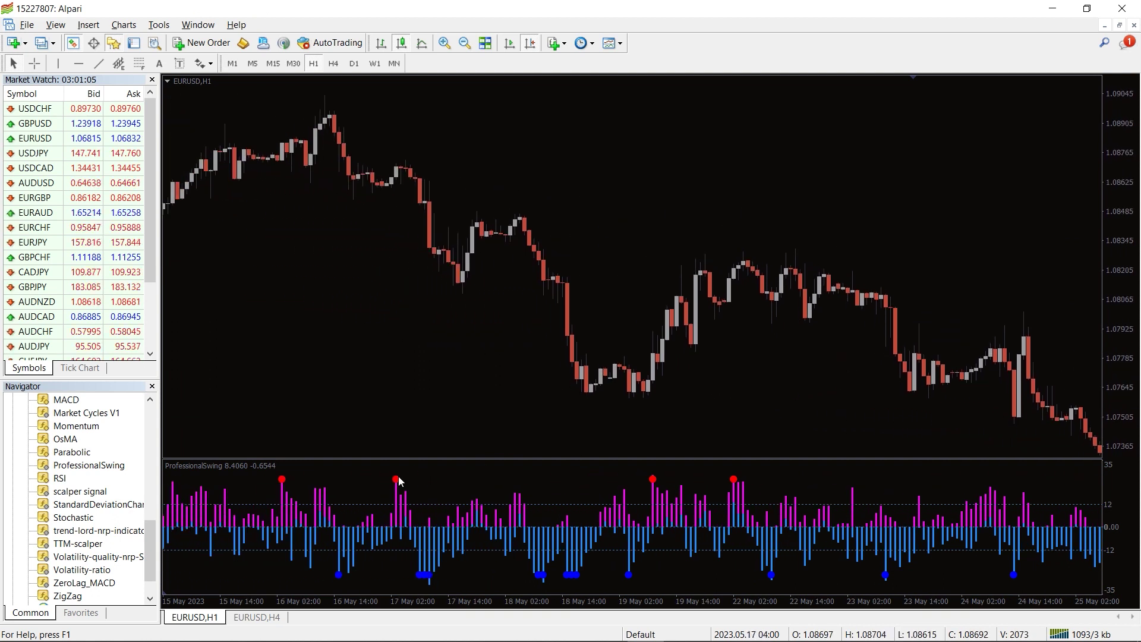
{"action": "left_click_drag", "start_coordinate": [636, 419], "coordinate": [858, 341]}
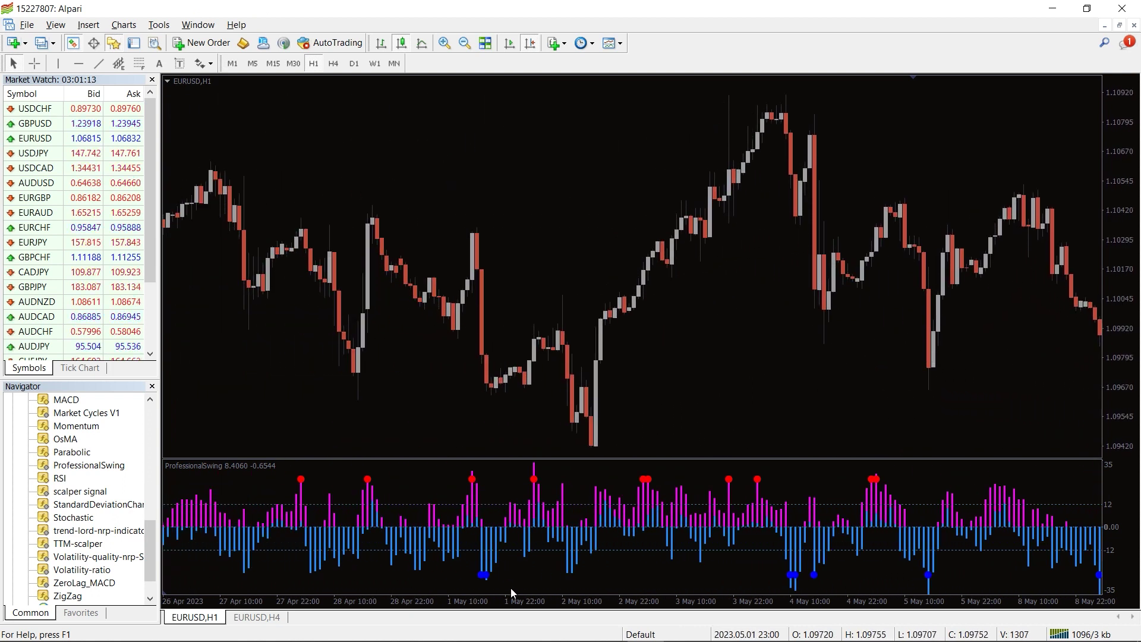
{"action": "left_click_drag", "start_coordinate": [511, 593], "coordinate": [719, 455]}
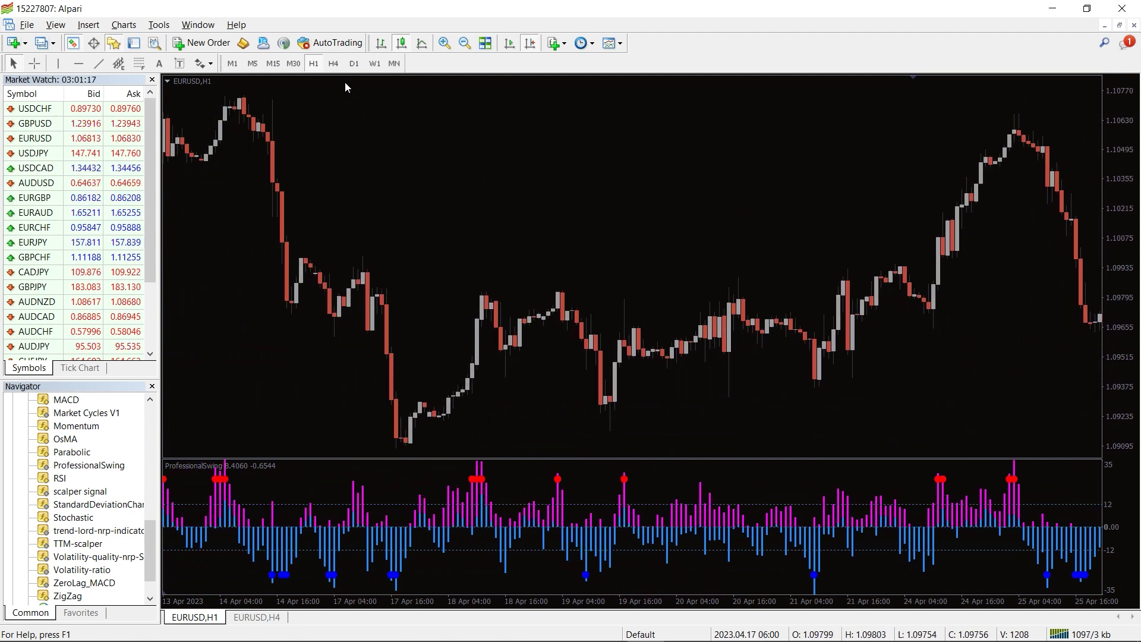
Step: Switch the chart to H4 and bring the latest September bars into view
{"action": "left_click", "coordinate": [333, 63]}
{"action": "left_click_drag", "start_coordinate": [842, 338], "coordinate": [493, 410]}
{"action": "left_click_drag", "start_coordinate": [941, 341], "coordinate": [879, 344]}
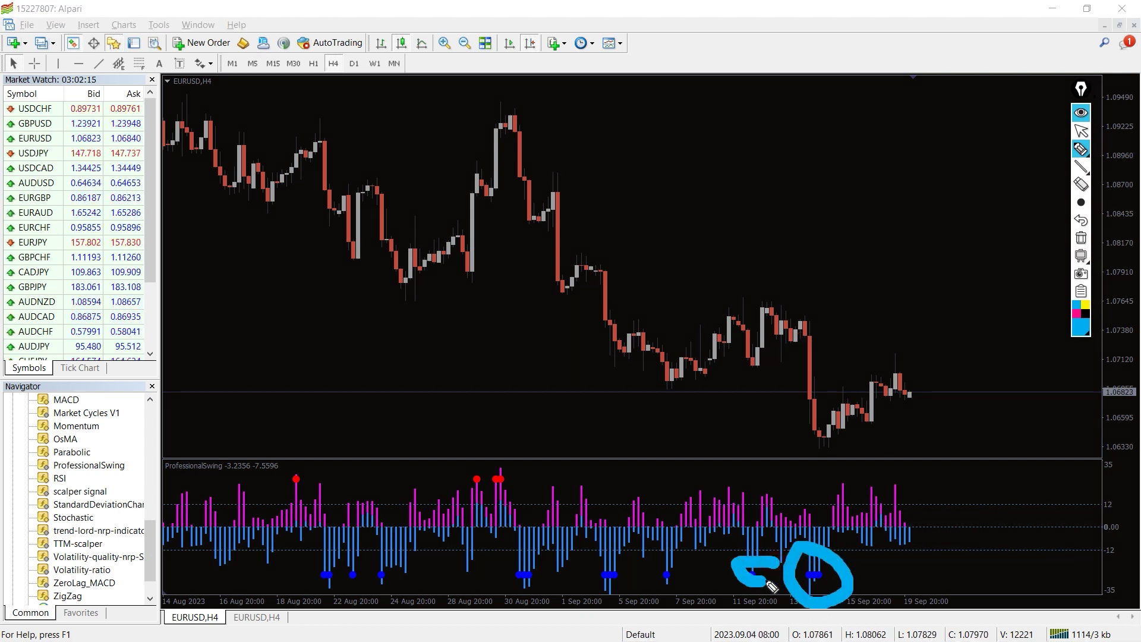
Step: Circle the blue dot near 5–7 Sep, then the red dots near 28 Aug and 18 Aug in red
{"action": "mouse_move", "coordinate": [693, 566]}
{"action": "left_mouse_down"}
{"action": "mouse_move", "coordinate": [640, 565]}
{"action": "mouse_move", "coordinate": [678, 593]}
{"action": "mouse_move", "coordinate": [668, 545]}
{"action": "left_mouse_up"}
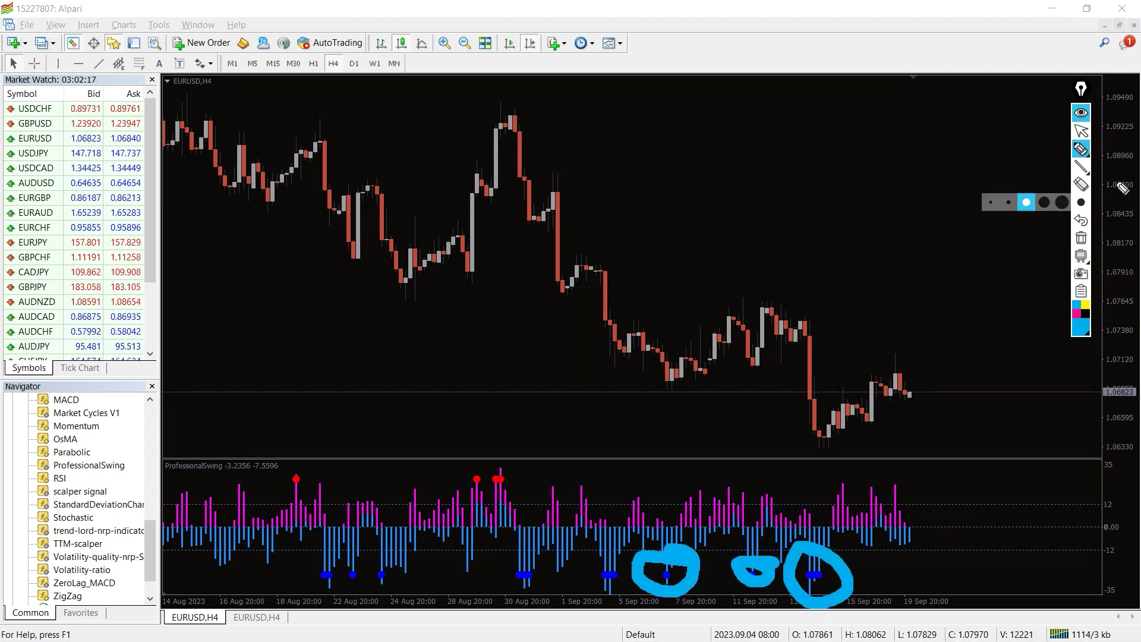
{"action": "left_click", "coordinate": [1080, 325]}
{"action": "left_click", "coordinate": [1040, 236]}
{"action": "left_click_drag", "start_coordinate": [487, 468], "coordinate": [511, 467]}
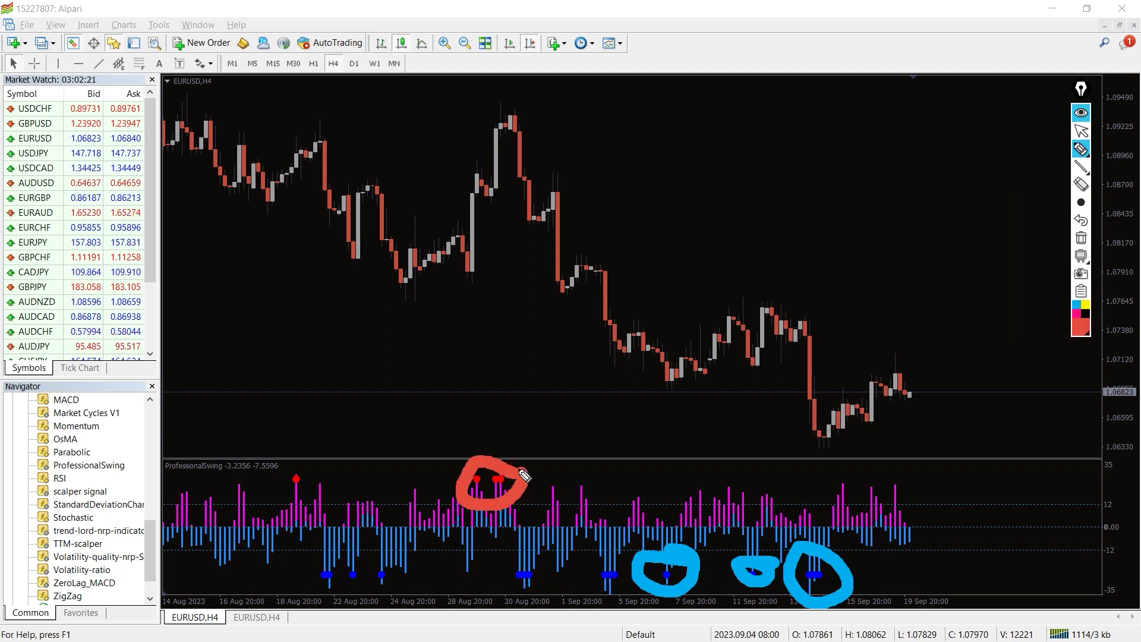
{"action": "mouse_move", "coordinate": [321, 475]}
{"action": "left_mouse_down"}
{"action": "mouse_move", "coordinate": [276, 464]}
{"action": "mouse_move", "coordinate": [292, 496]}
{"action": "mouse_move", "coordinate": [297, 465]}
{"action": "left_mouse_up"}
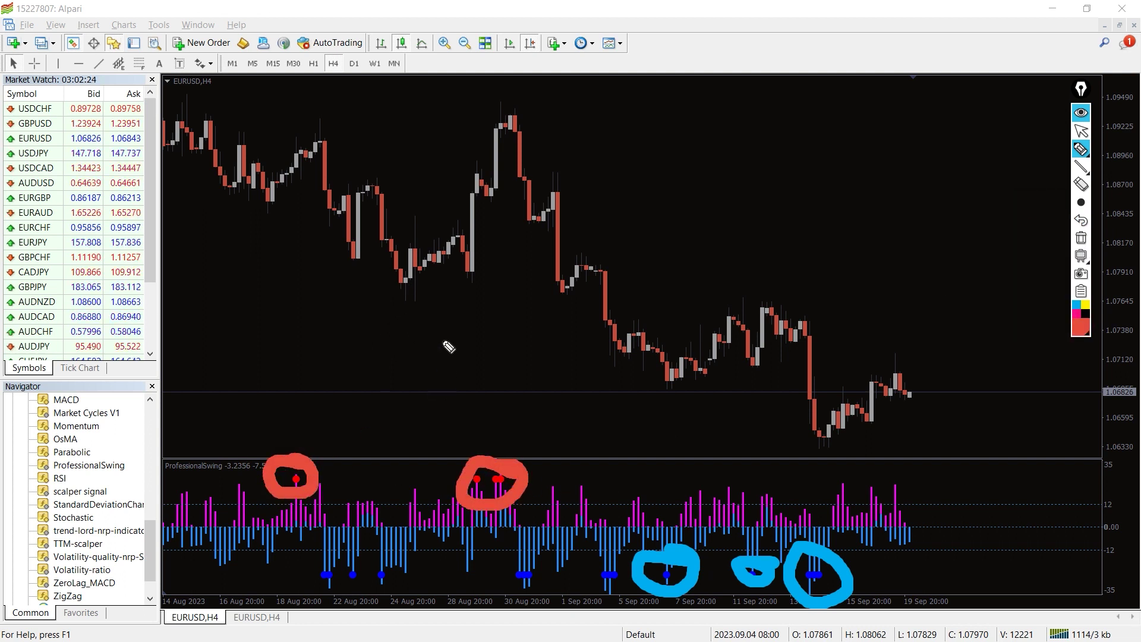
Step: Underline the 13 Sep blue signal in blue and draw an upward arrow from it
{"action": "left_click", "coordinate": [1080, 167]}
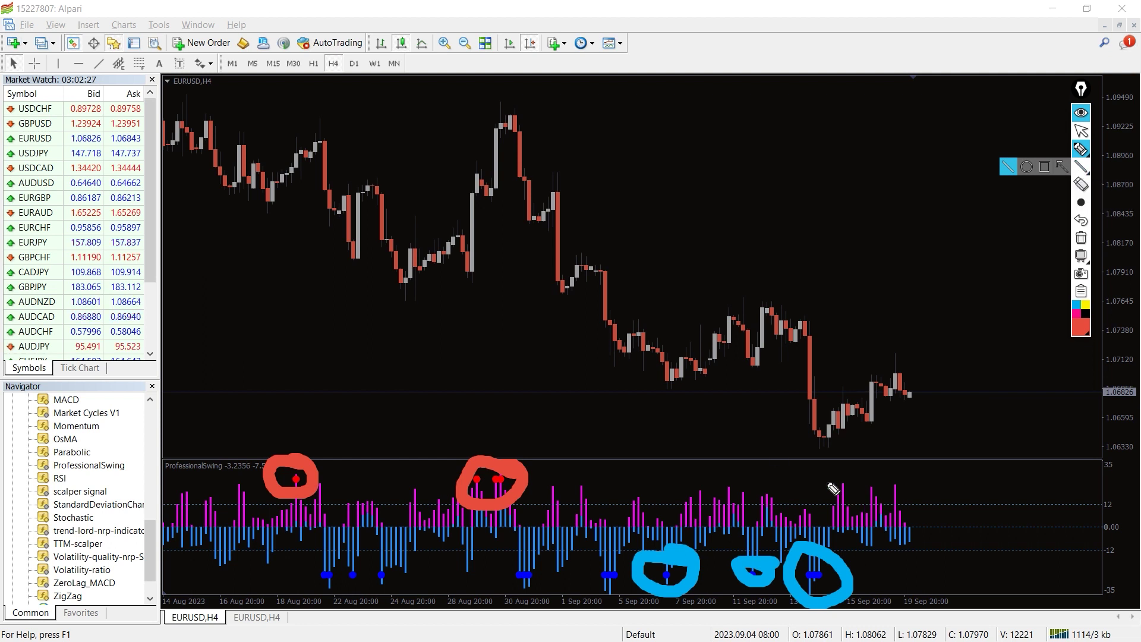
{"action": "left_click_drag", "start_coordinate": [796, 586], "coordinate": [820, 595]}
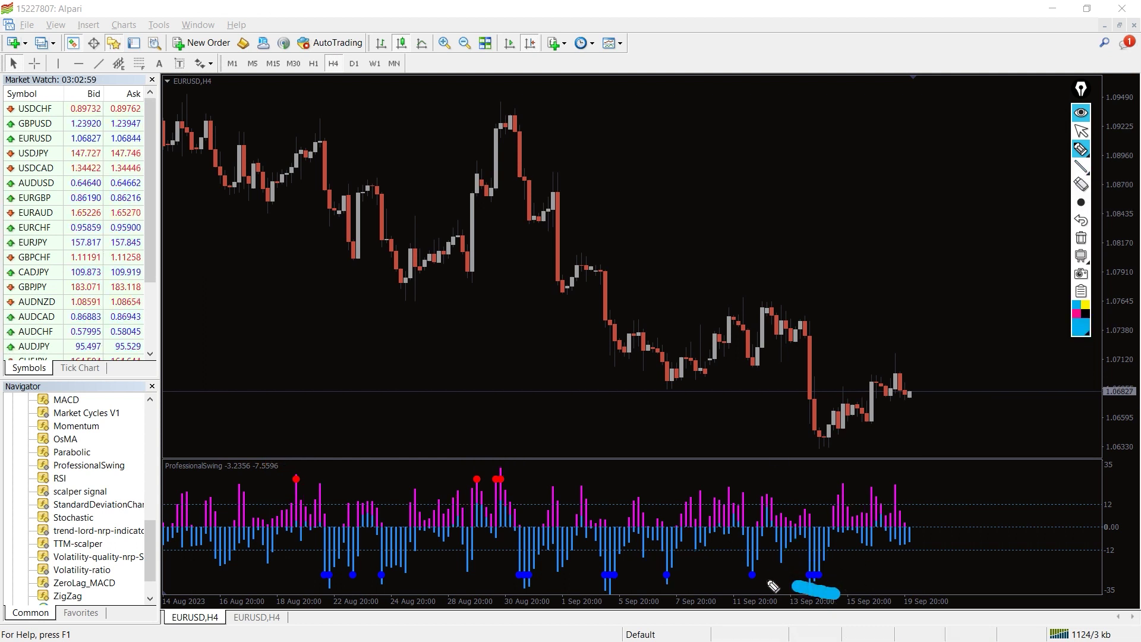
{"action": "left_click", "coordinate": [1080, 167]}
{"action": "left_click", "coordinate": [1007, 167]}
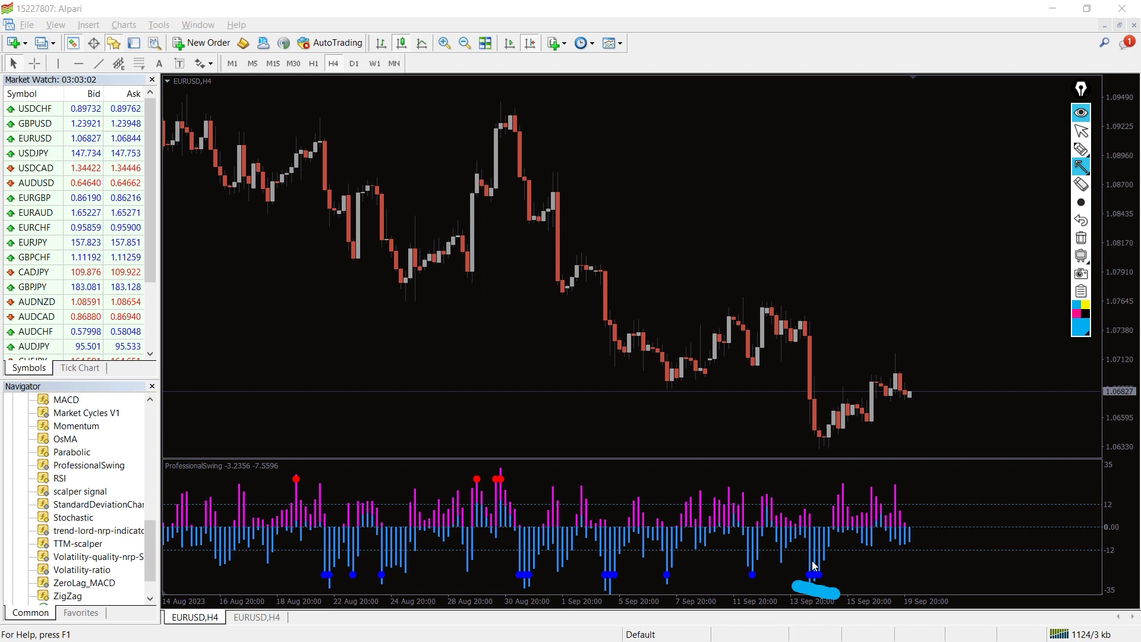
{"action": "left_click_drag", "start_coordinate": [811, 572], "coordinate": [843, 510]}
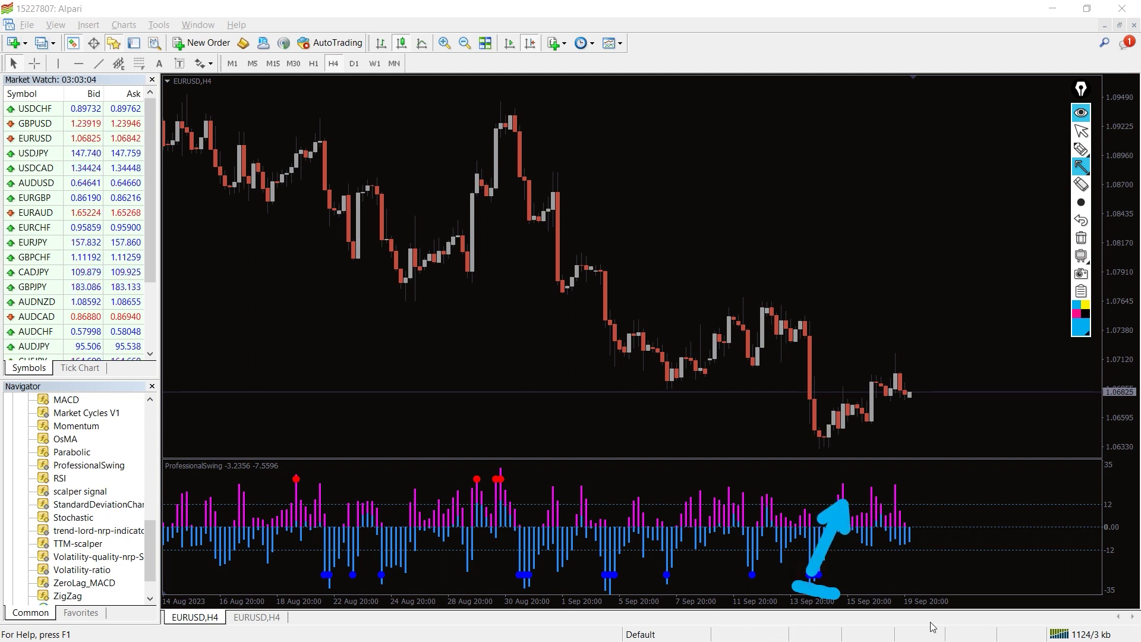
Step: Circle the 19 Sep red signal in pink and draw downward arrows from it and along falling price
{"action": "left_click_drag", "start_coordinate": [838, 454], "coordinate": [942, 393]}
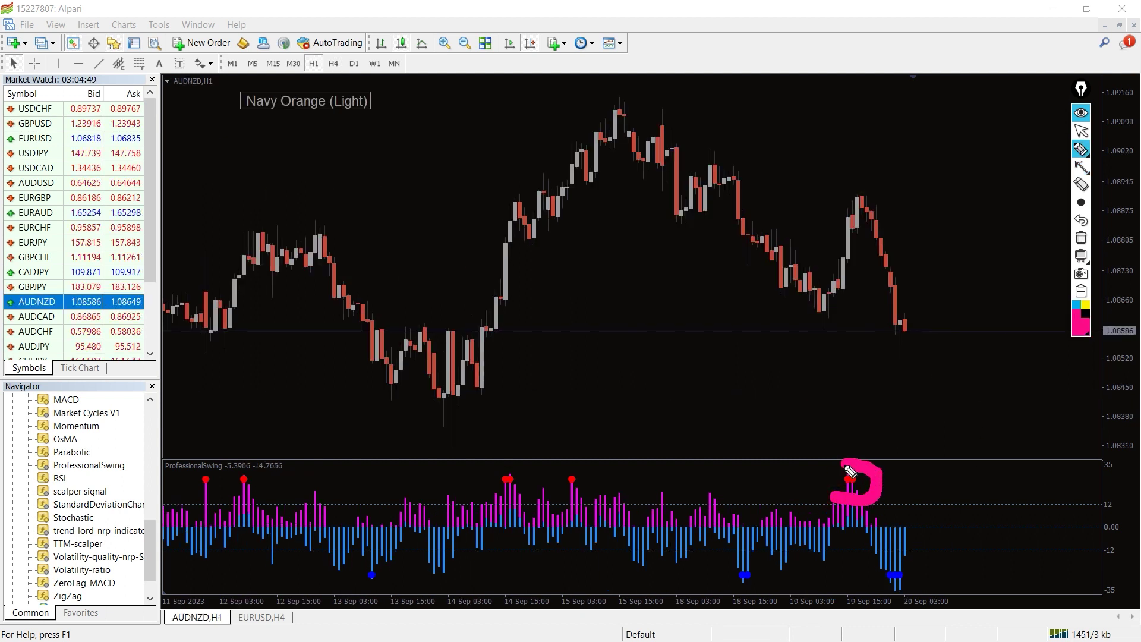
{"action": "mouse_move", "coordinate": [850, 471]}
{"action": "left_mouse_down"}
{"action": "mouse_move", "coordinate": [831, 502]}
{"action": "mouse_move", "coordinate": [856, 513]}
{"action": "left_mouse_up"}
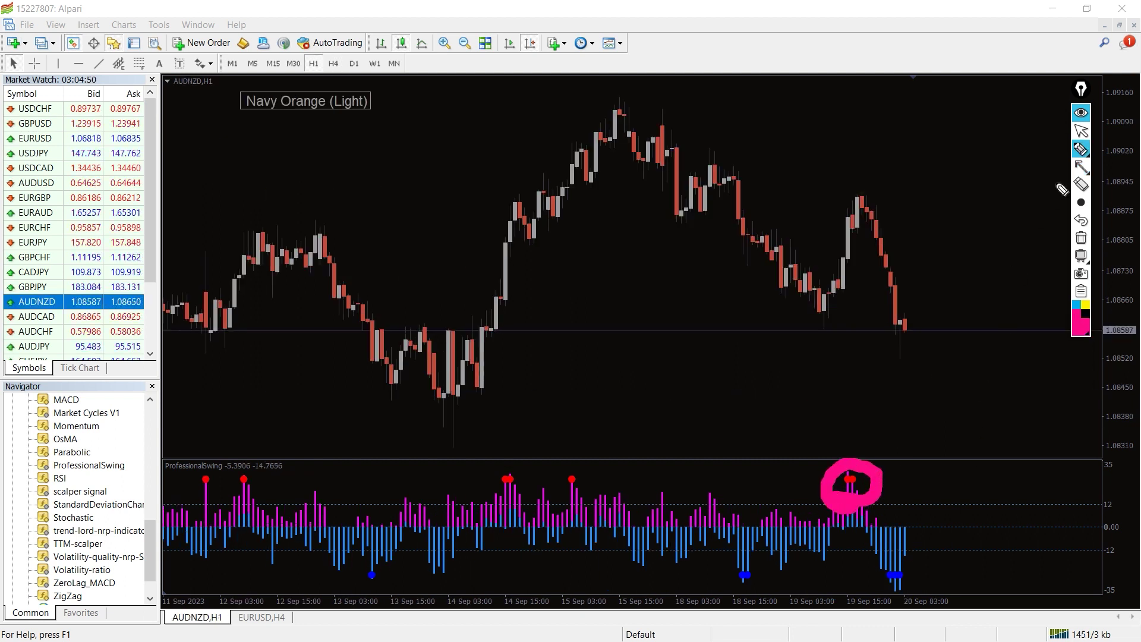
{"action": "left_click", "coordinate": [1080, 167]}
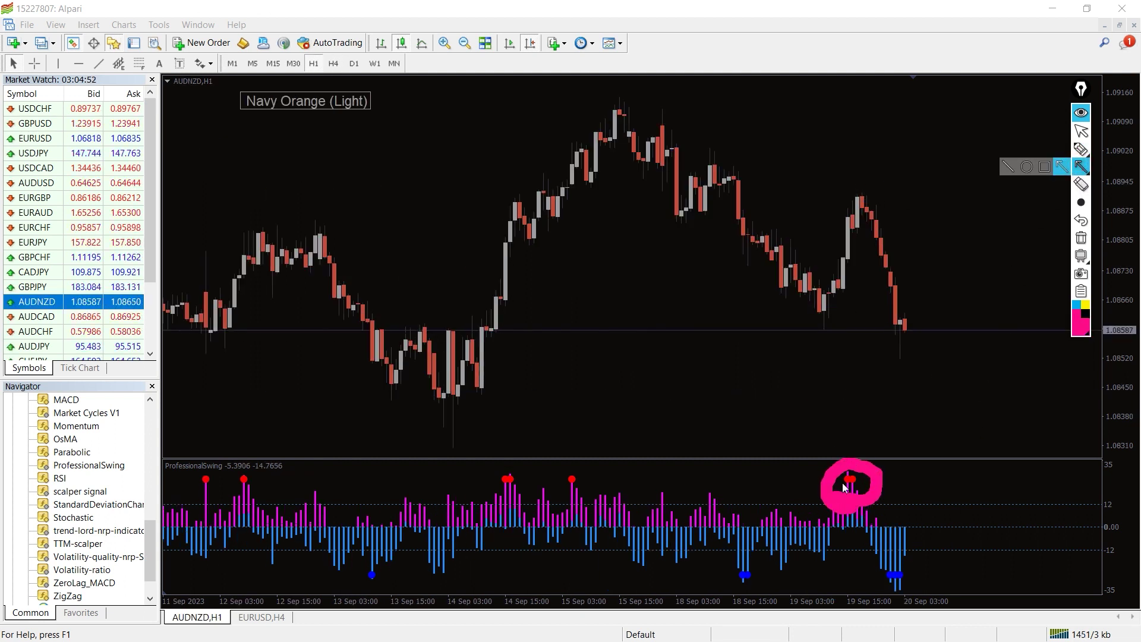
{"action": "left_click_drag", "start_coordinate": [846, 499], "coordinate": [853, 509]}
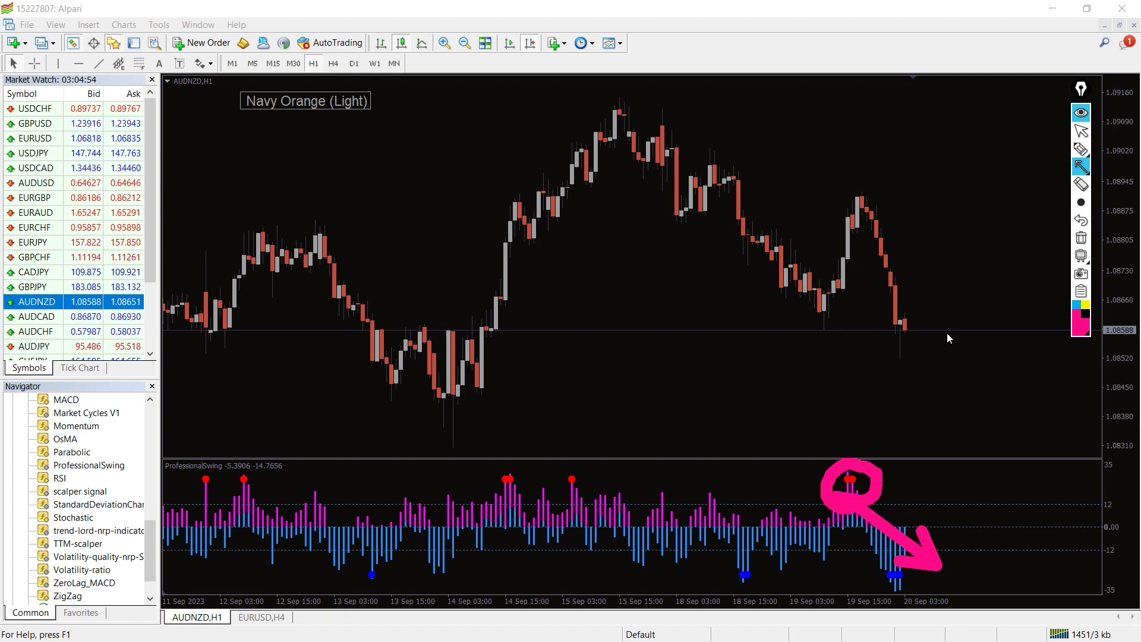
{"action": "left_click_drag", "start_coordinate": [952, 331], "coordinate": [960, 371]}
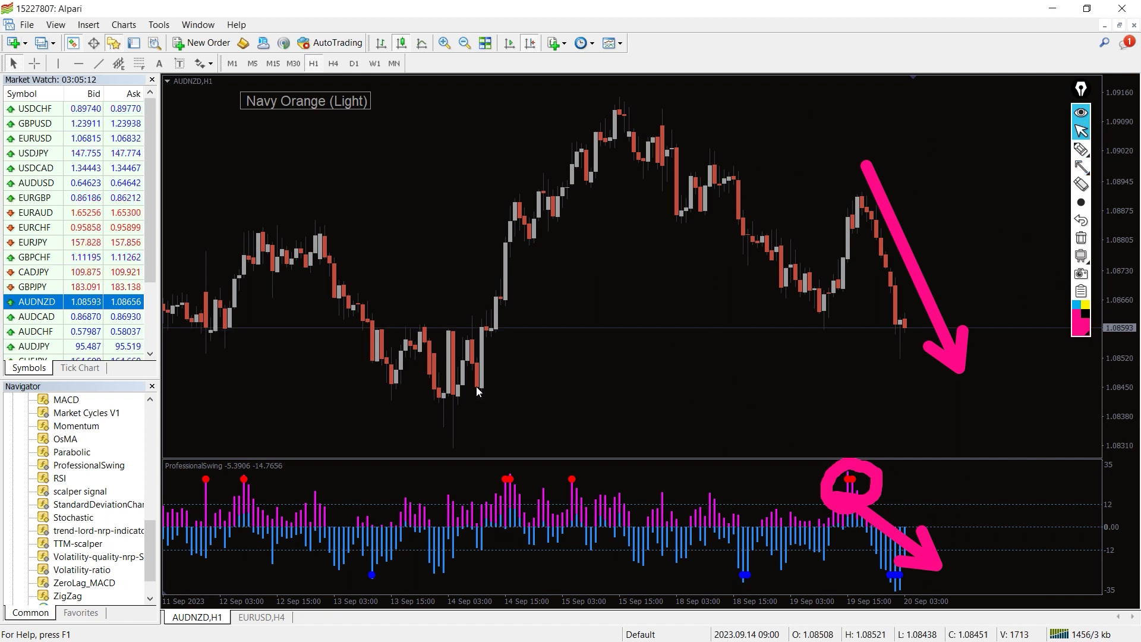
Step: Highlight in green under the latest blue signals and at the latest price level
{"action": "left_click", "coordinate": [1080, 131]}
{"action": "left_click", "coordinate": [1082, 152]}
{"action": "left_click", "coordinate": [1079, 327]}
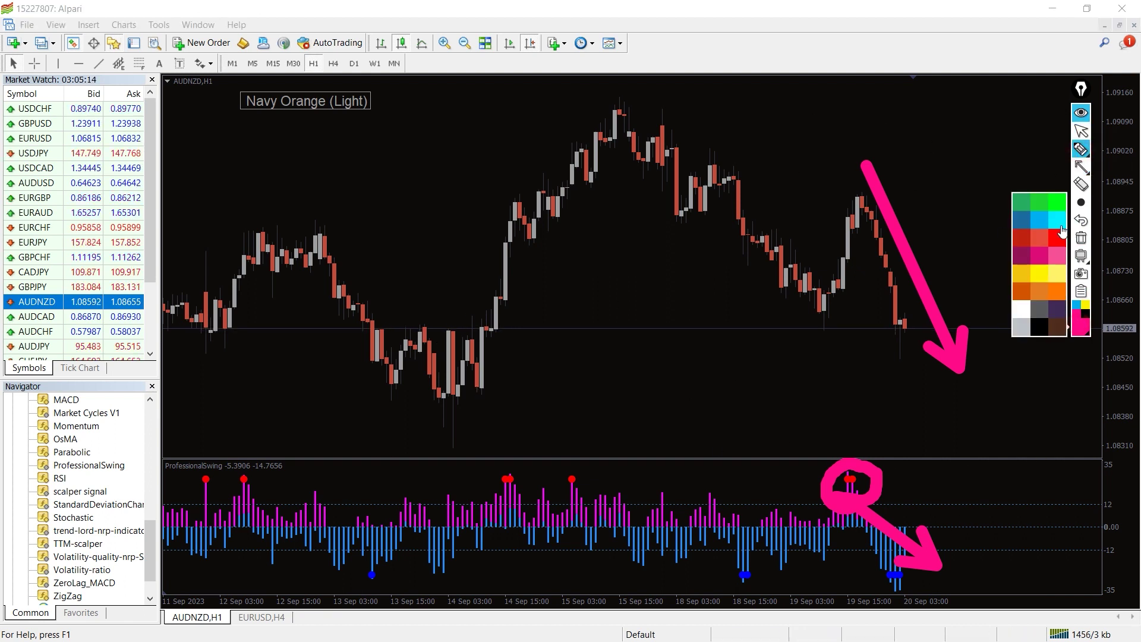
{"action": "left_click", "coordinate": [1034, 206]}
{"action": "left_click_drag", "start_coordinate": [893, 590], "coordinate": [923, 585]}
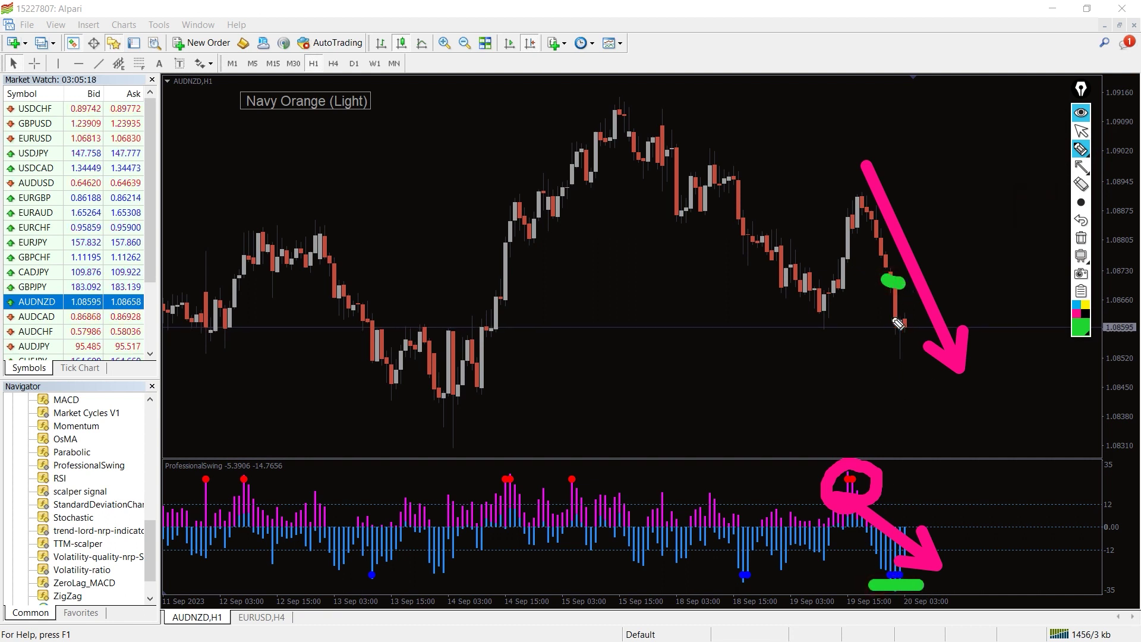
{"action": "left_click_drag", "start_coordinate": [919, 326], "coordinate": [921, 324]}
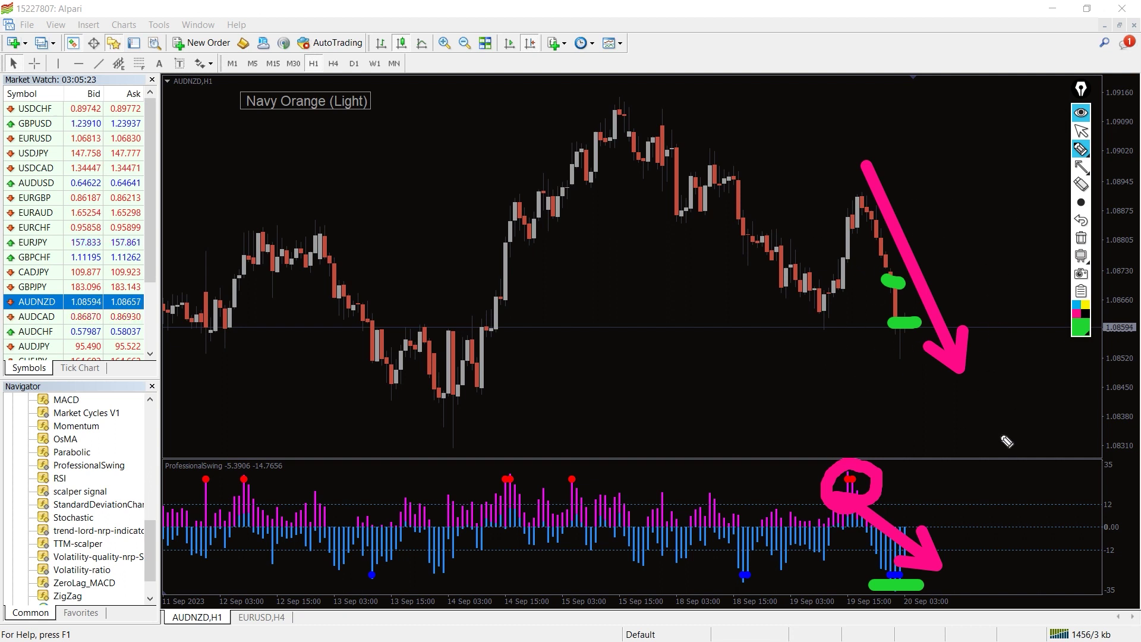
{"action": "key", "text": "Escape"}
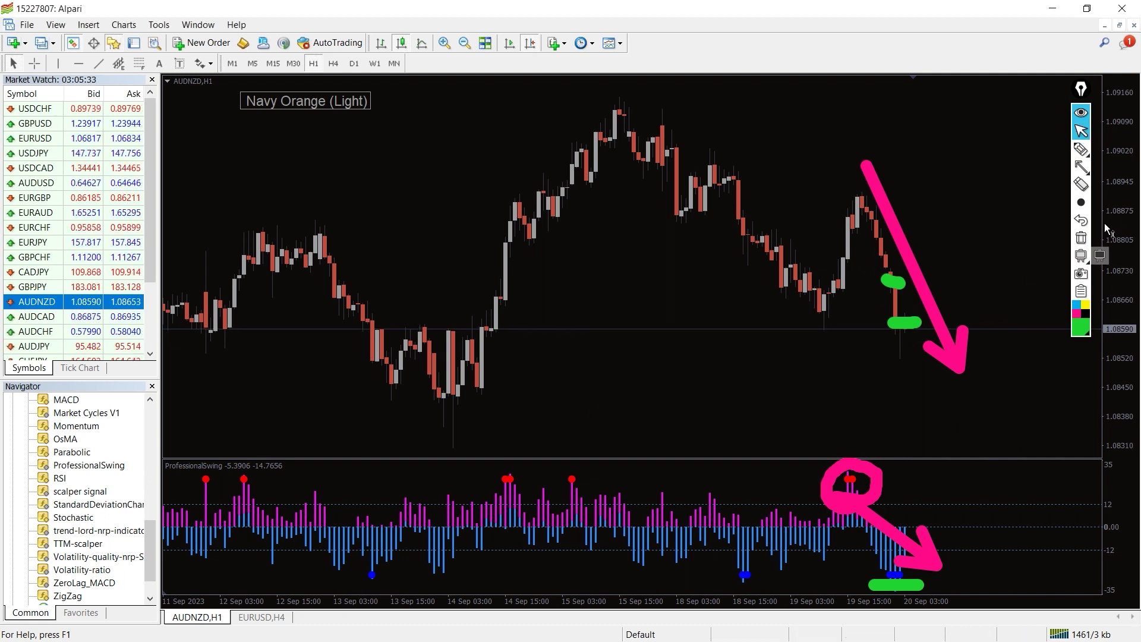
Step: Clear all drawings from the AUDNZD chart and scroll back to earlier August bars
{"action": "left_click", "coordinate": [1082, 239]}
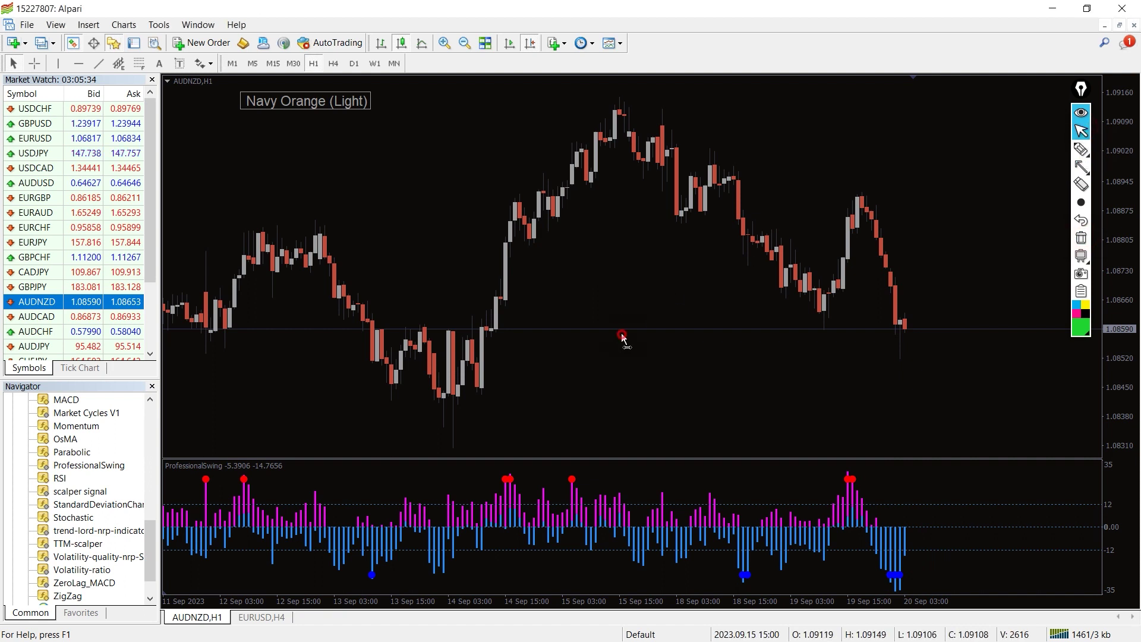
{"action": "left_click_drag", "start_coordinate": [623, 336], "coordinate": [641, 321]}
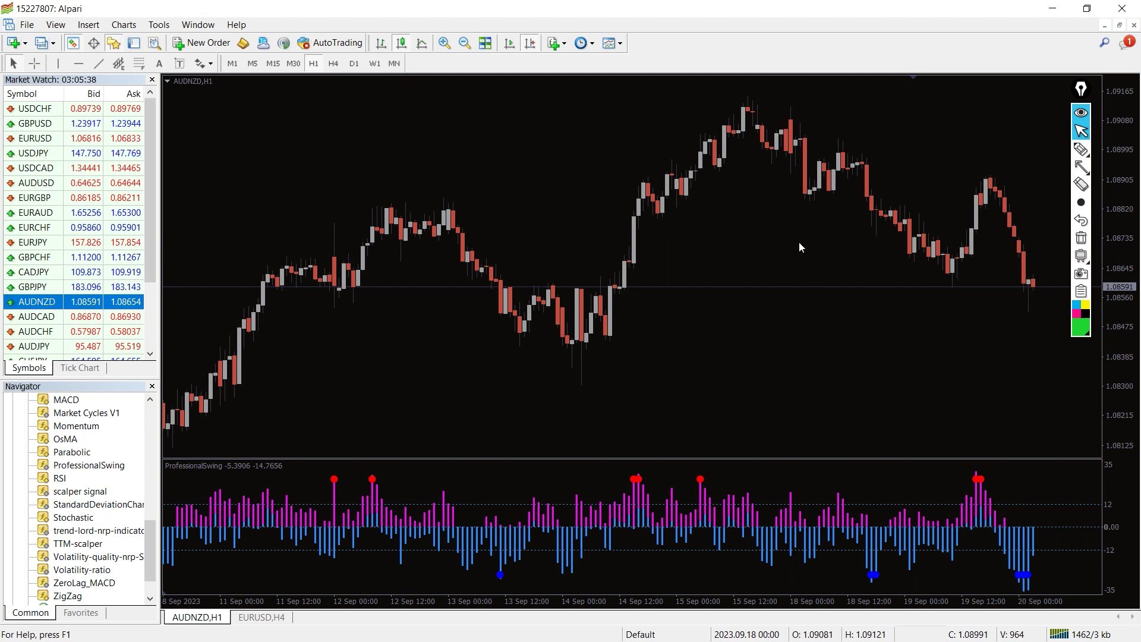
{"action": "left_click_drag", "start_coordinate": [458, 427], "coordinate": [687, 365]}
Step: Recolour the ProfessionalSwing histogram to DarkOrange and LimeGreen via the Indicators List
{"action": "right_click", "coordinate": [577, 317]}
{"action": "left_click", "coordinate": [622, 397]}
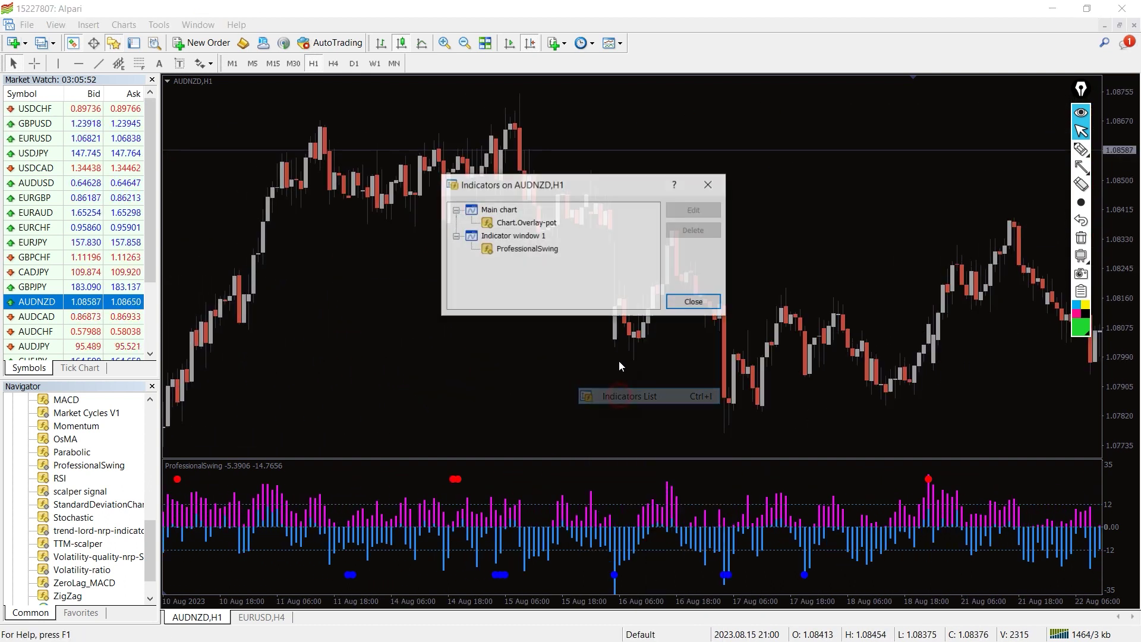
{"action": "double_click", "coordinate": [529, 252]}
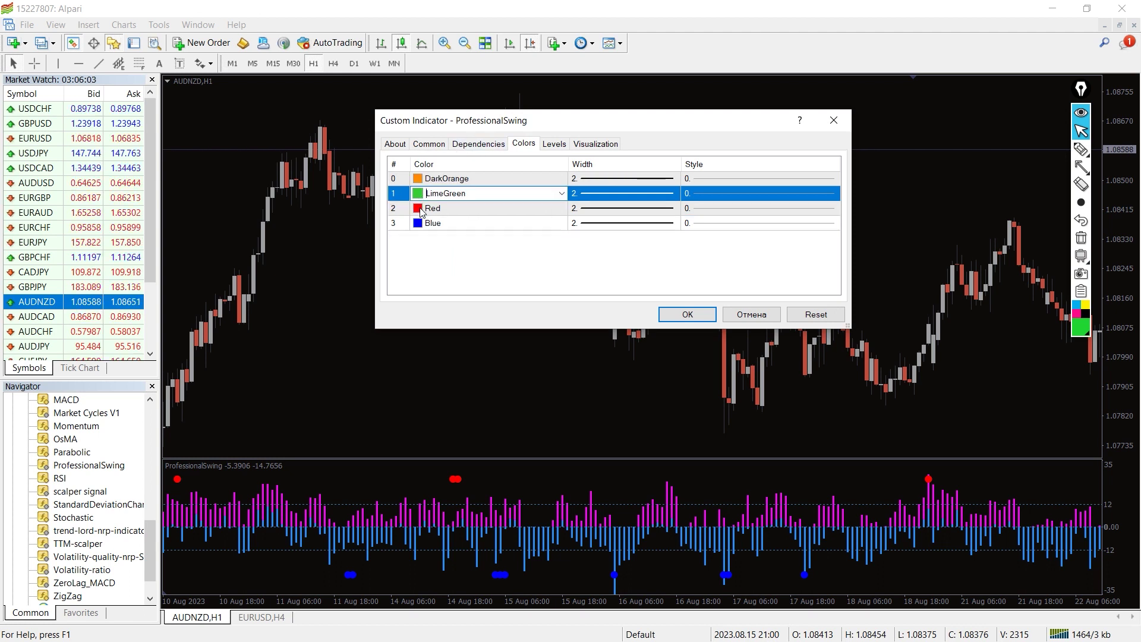
{"action": "left_click", "coordinate": [687, 315]}
{"action": "left_click", "coordinate": [695, 302]}
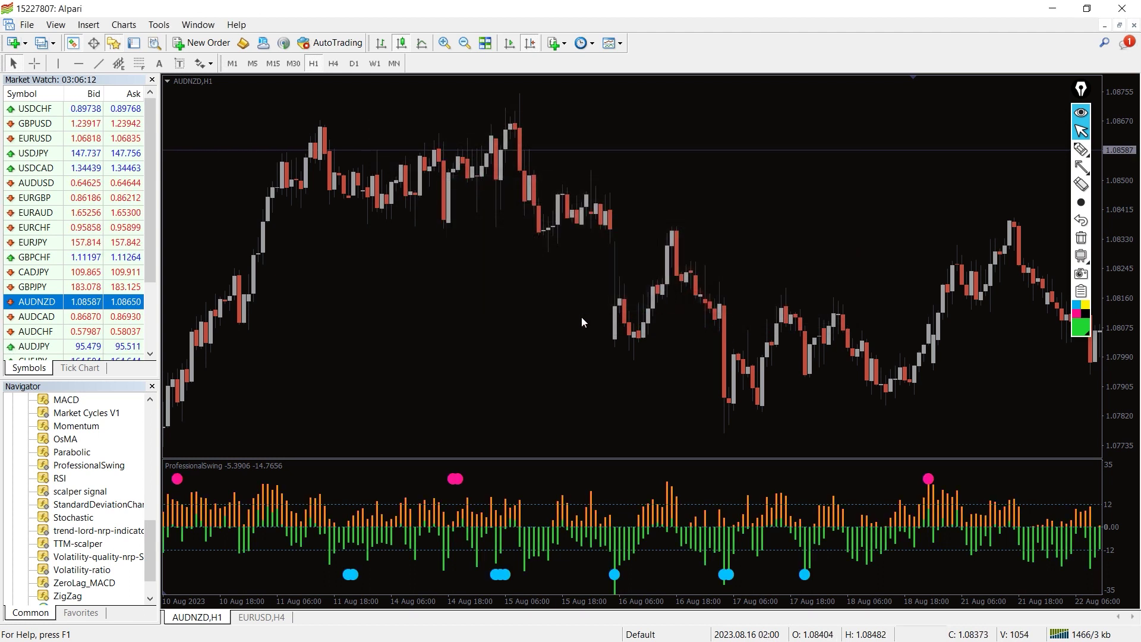
{"action": "left_click_drag", "start_coordinate": [431, 347], "coordinate": [640, 238]}
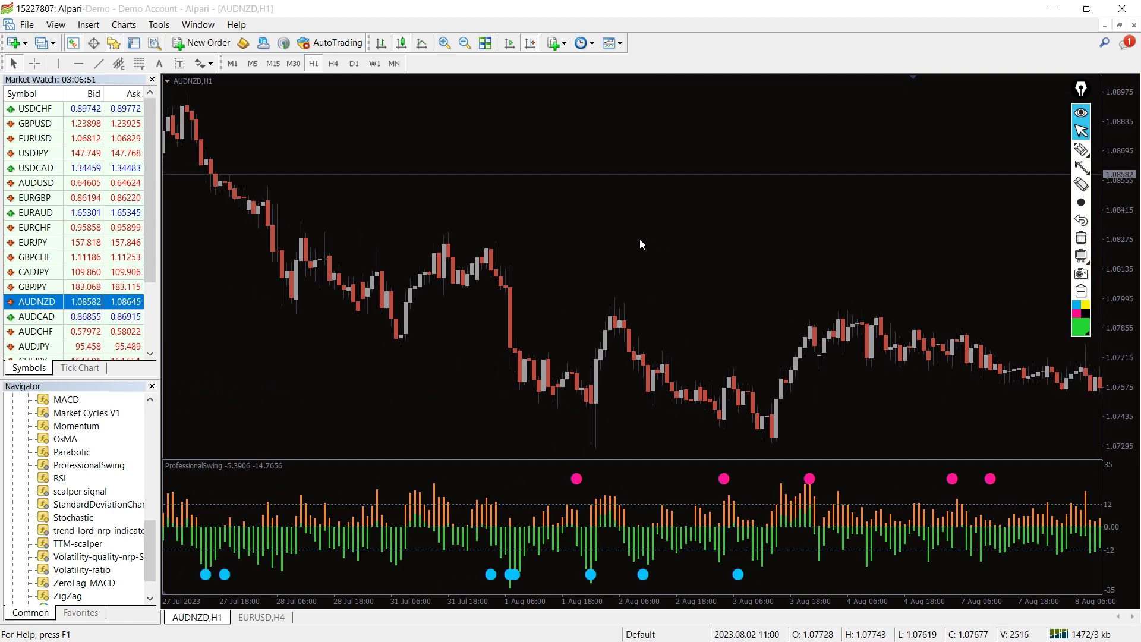